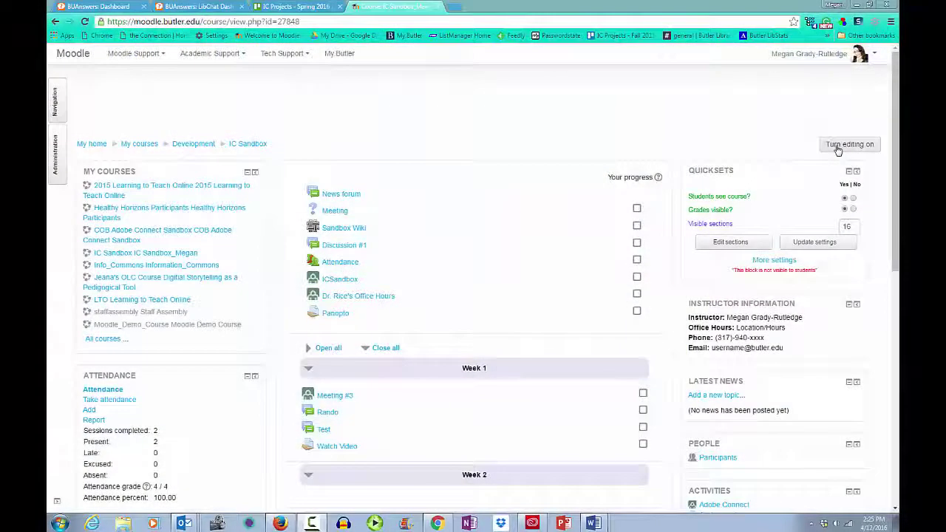
# Turn on editing in IC Sandbox and list the activities available for Week 2.
pyautogui.click(837, 145)
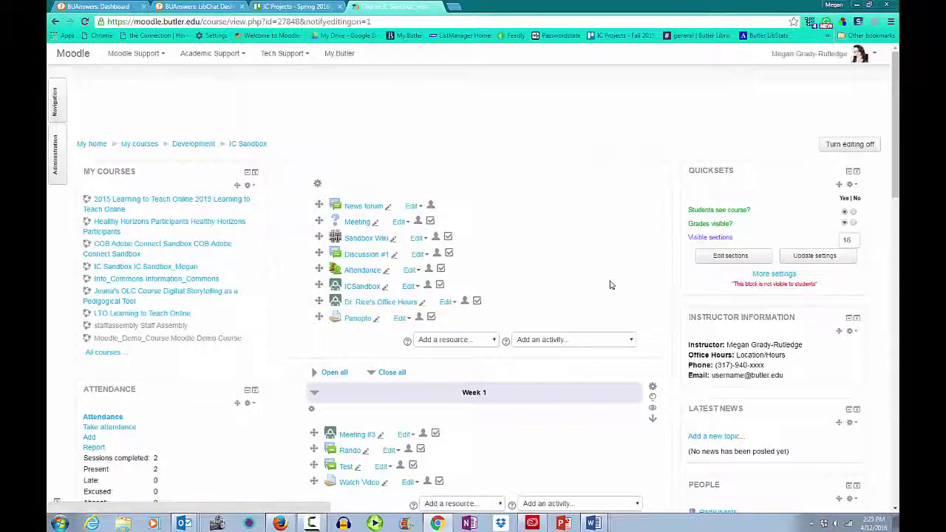
pyautogui.scroll(-3, 662, 384)
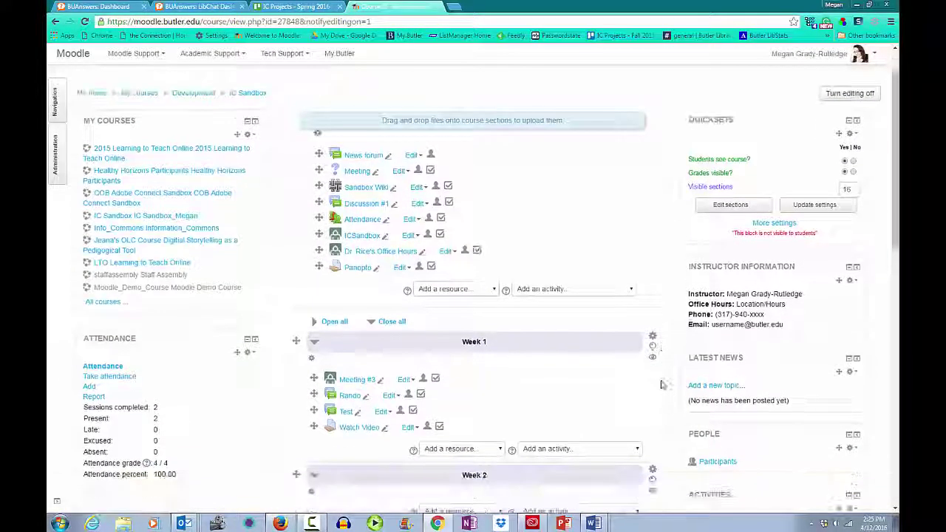
pyautogui.scroll(-1, 662, 384)
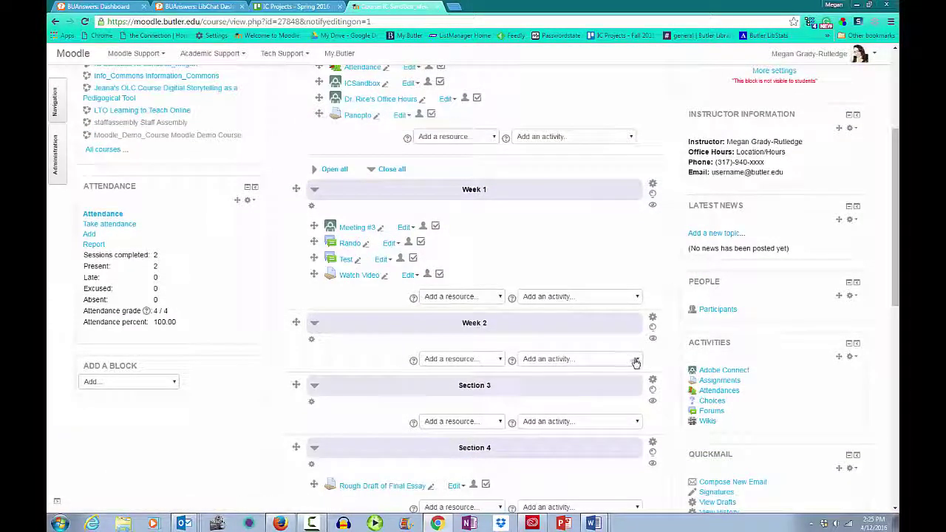
pyautogui.click(637, 360)
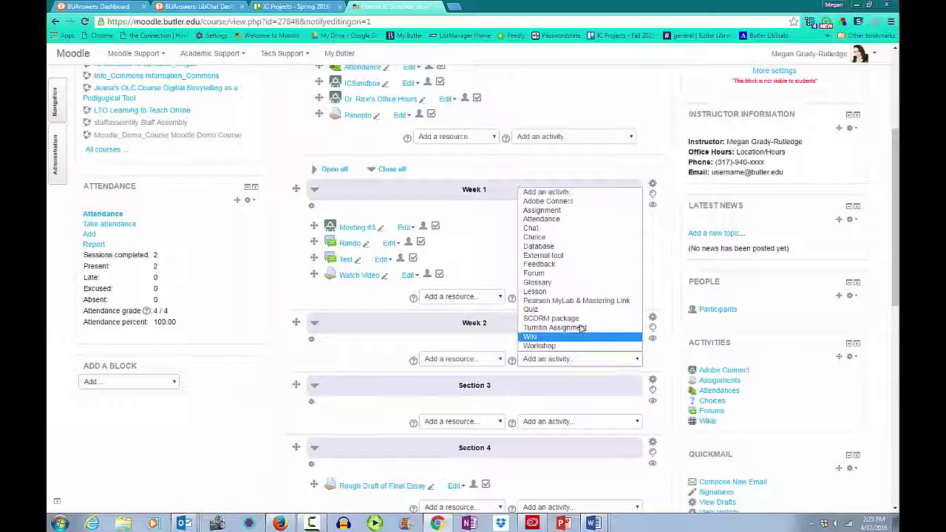
# Add a Week 2 forum named 'Autobiography of a Face' with the pasted Lucy question as description.
pyautogui.click(542, 275)
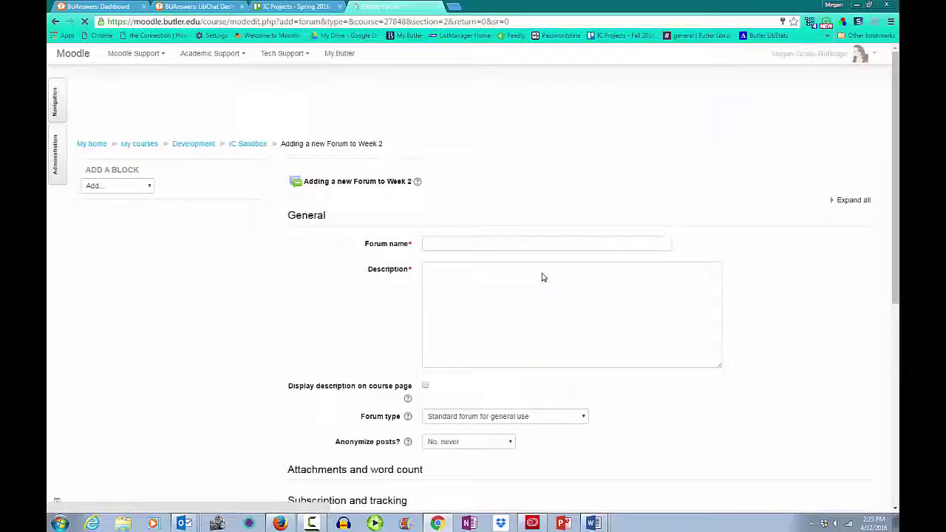
pyautogui.click(431, 243)
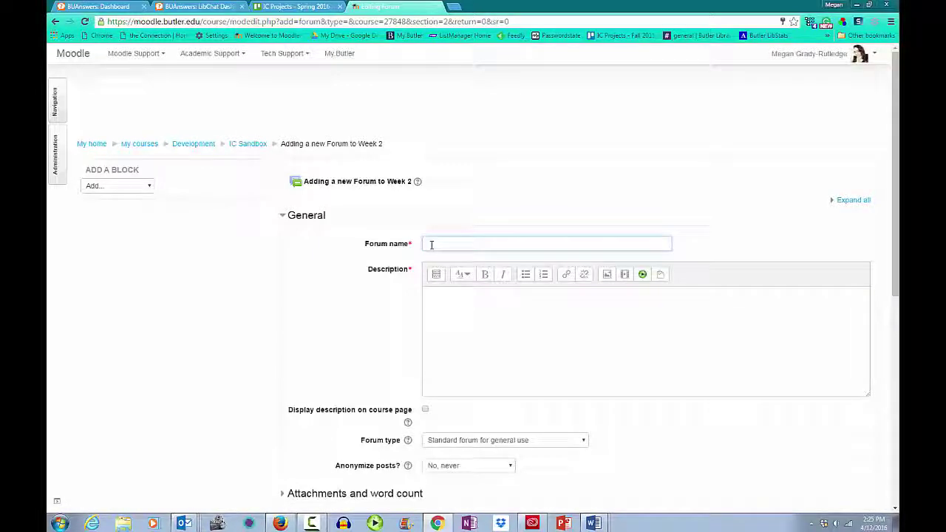
pyautogui.write('A')
pyautogui.write('ttend')
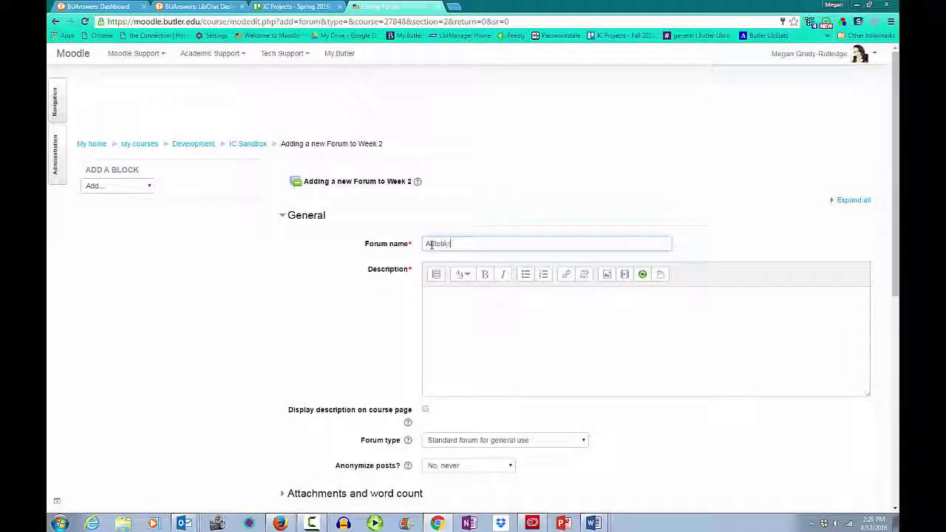
pyautogui.write('hy of a')
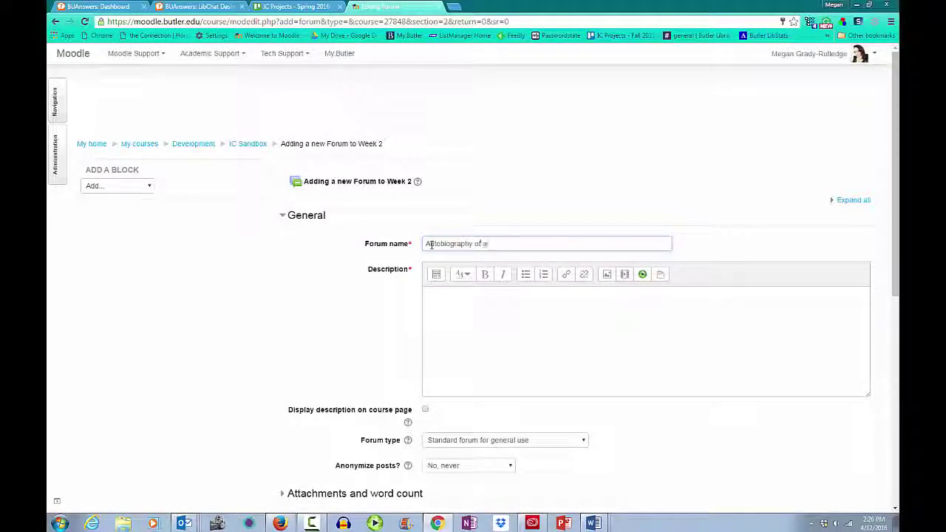
pyautogui.write(' Face')
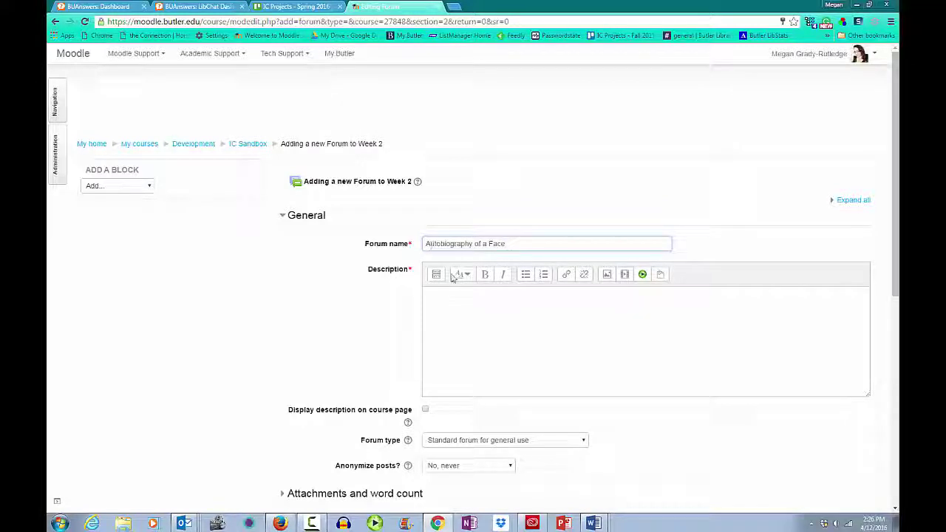
pyautogui.click(474, 316)
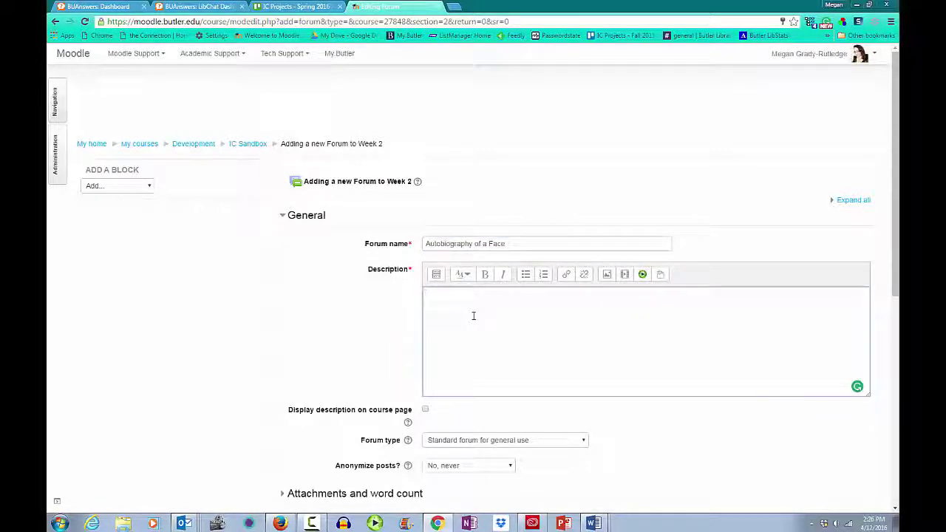
pyautogui.write('Lucy says of her outward appearance, "I have this image of what I look like, and I hand it over to them [other people] and look only for the negative ways in which they reflect it back at me." How does your own estimation of your outward appearance differ from Lucy\'s?')
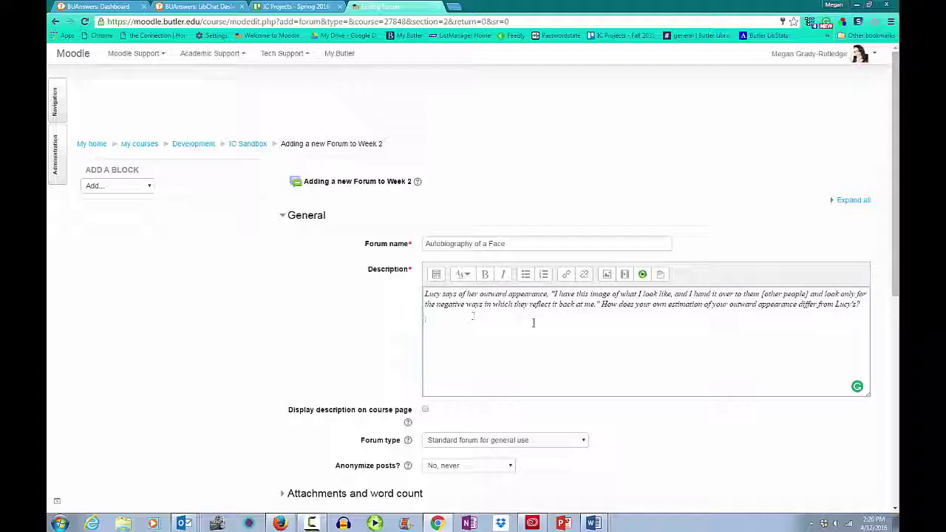
pyautogui.moveTo(862, 306); pyautogui.dragTo(392, 296)
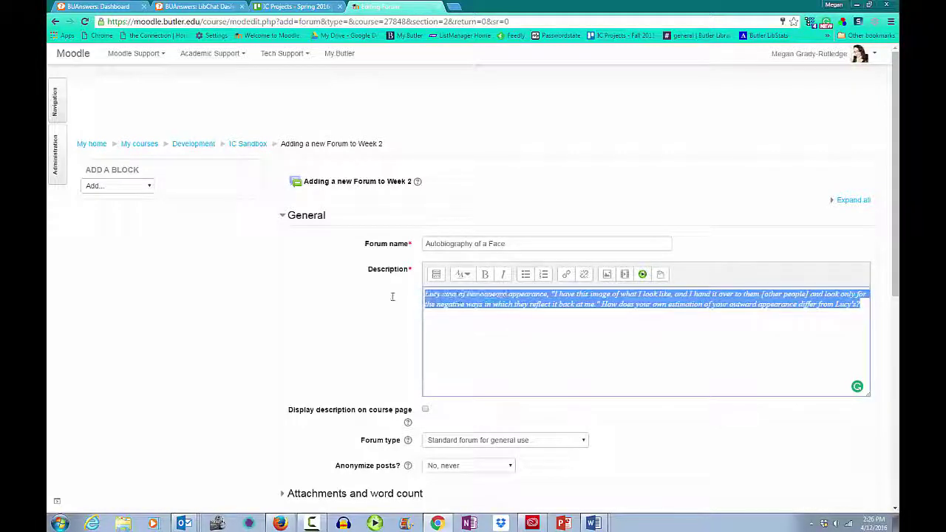
# Unitalicize the description, confirm the accessibility checker finds no issues, and view its HTML.
pyautogui.click(502, 274)
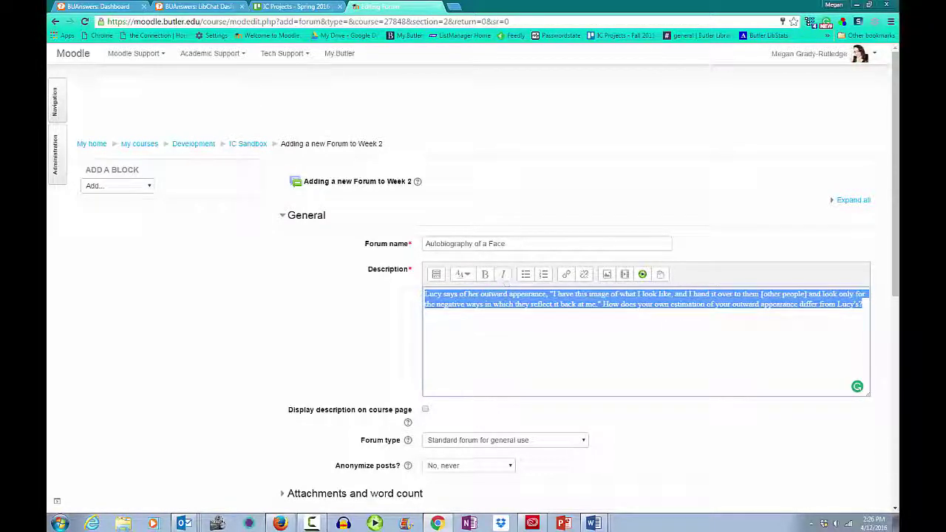
pyautogui.click(437, 274)
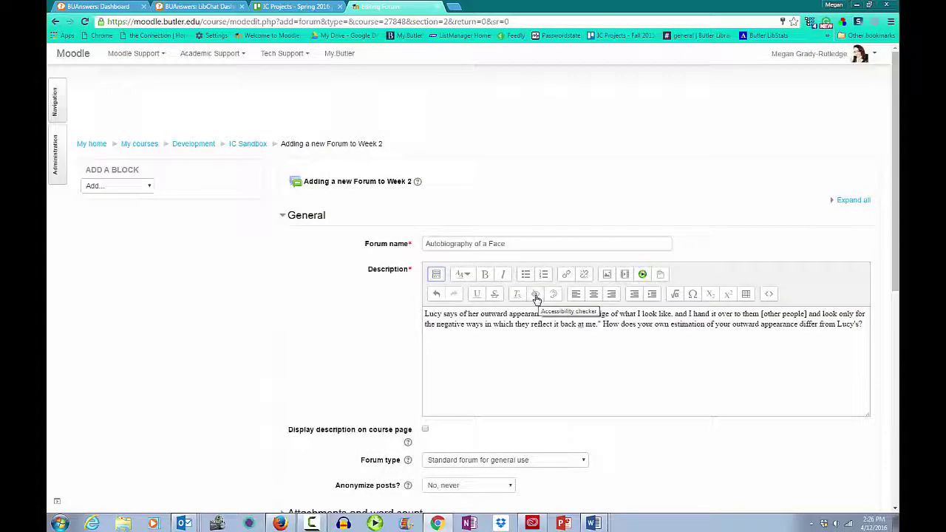
pyautogui.click(537, 298)
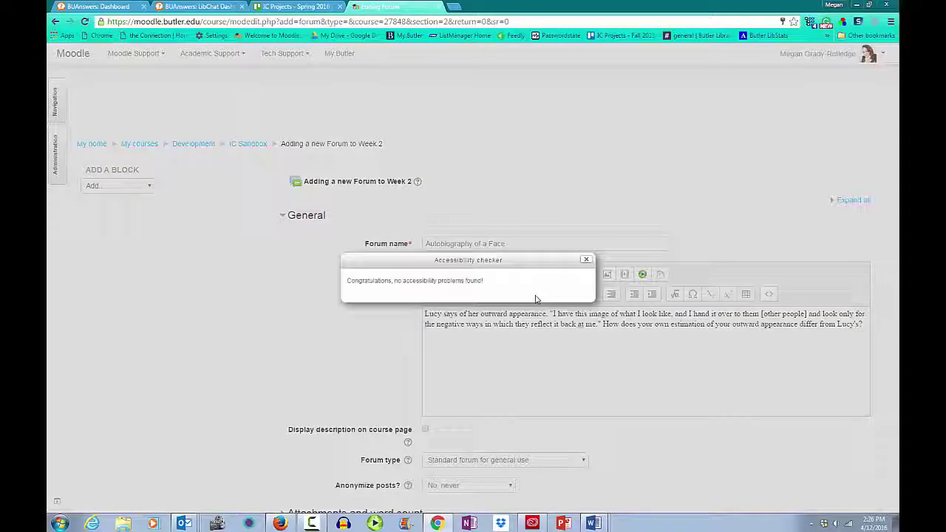
pyautogui.click(585, 261)
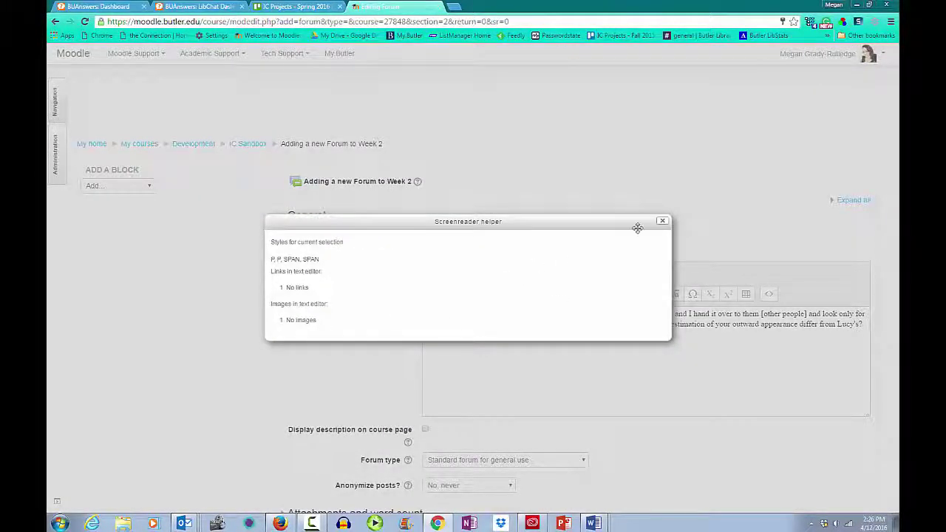
pyautogui.click(664, 223)
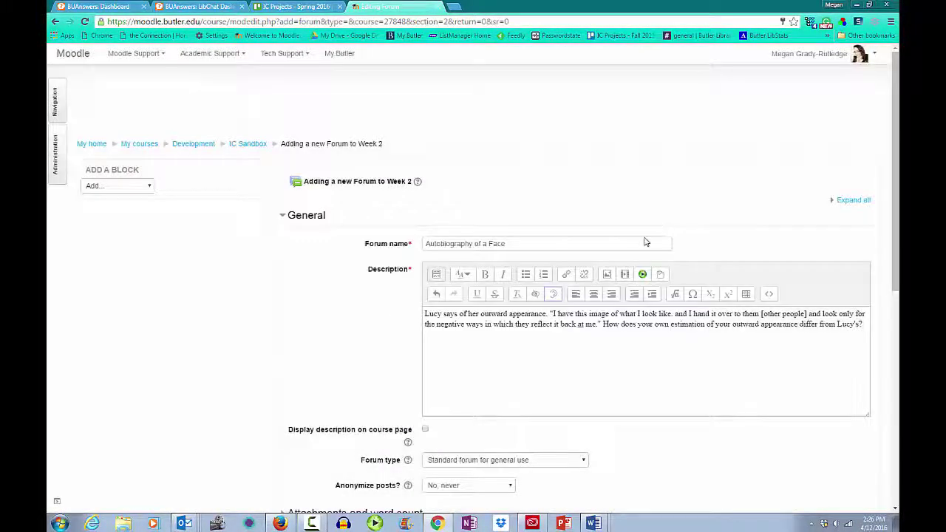
pyautogui.click(770, 295)
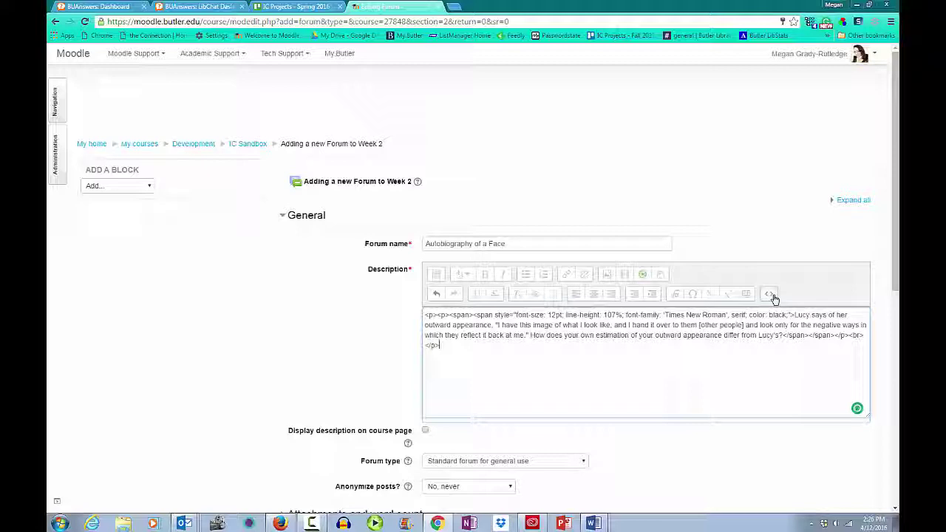
# Return to the formatted description and set the forum type to Q and A forum.
pyautogui.click(771, 296)
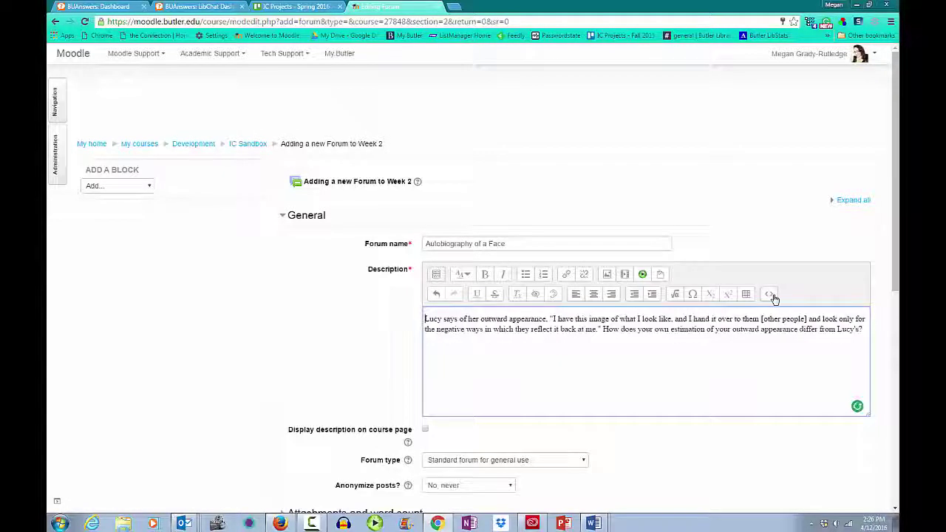
pyautogui.scroll(-2, 384, 382)
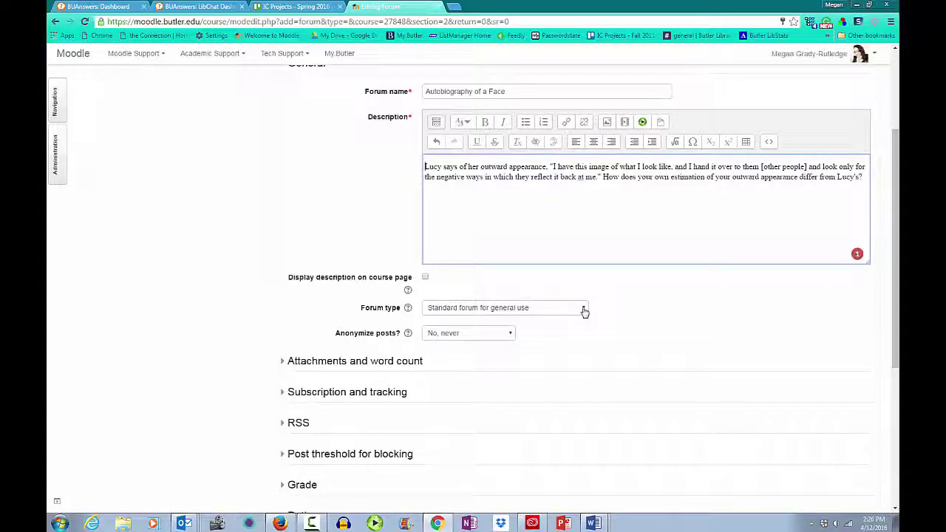
pyautogui.click(583, 308)
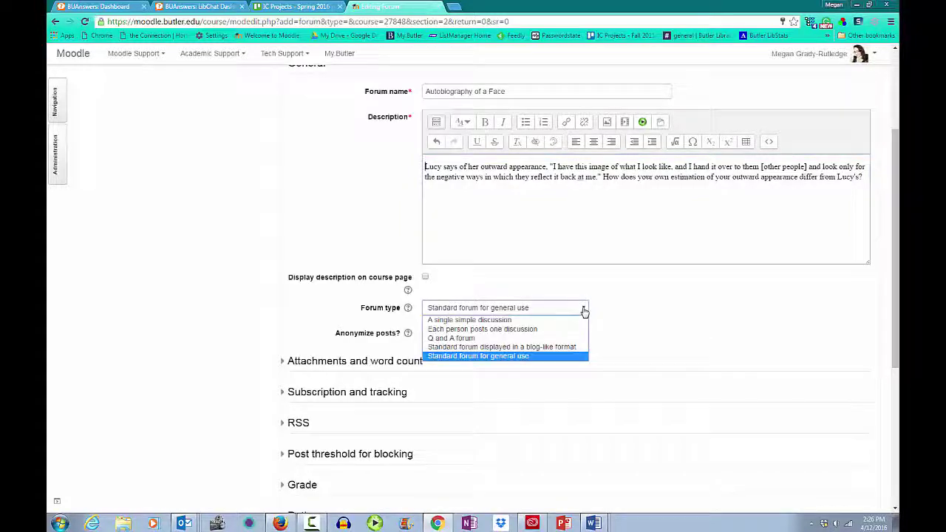
pyautogui.click(472, 339)
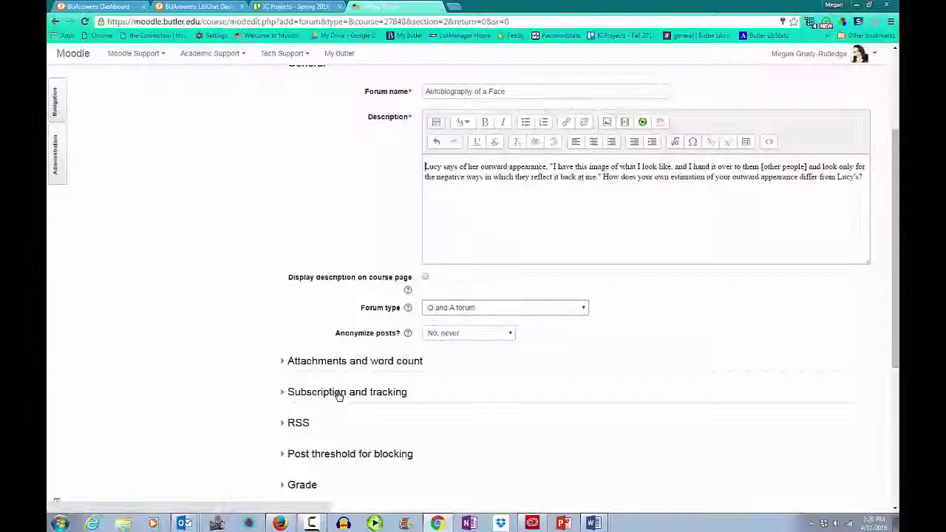
# Set the forum's grade category to Assignments.
pyautogui.scroll(-1, 351, 420)
pyautogui.scroll(-1, 351, 421)
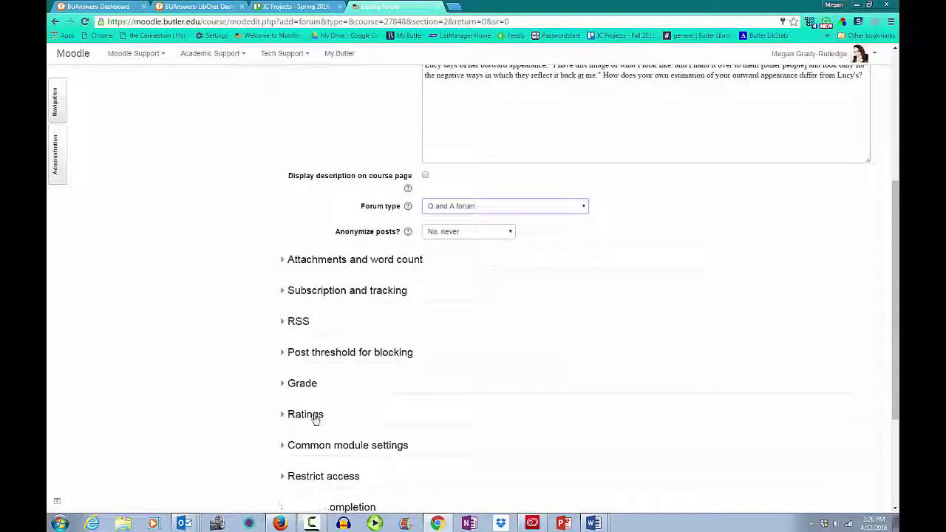
pyautogui.click(299, 383)
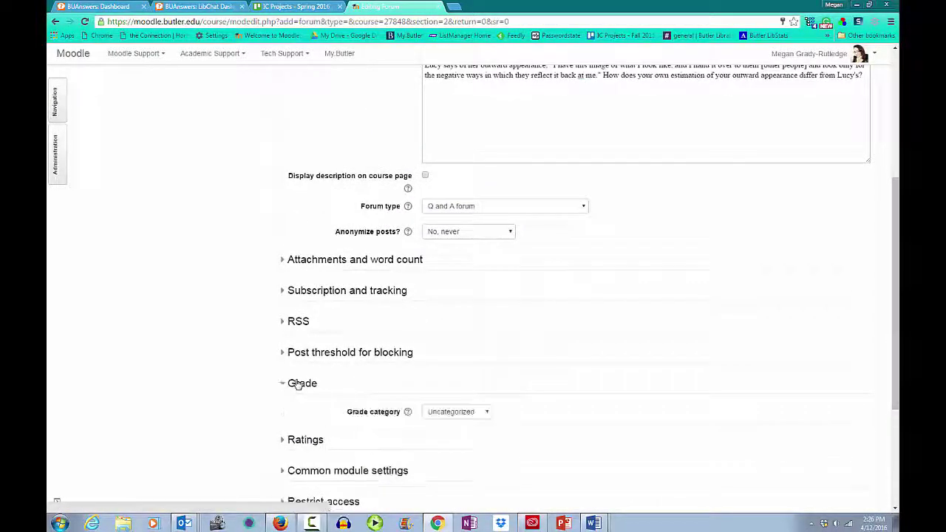
pyautogui.click(488, 416)
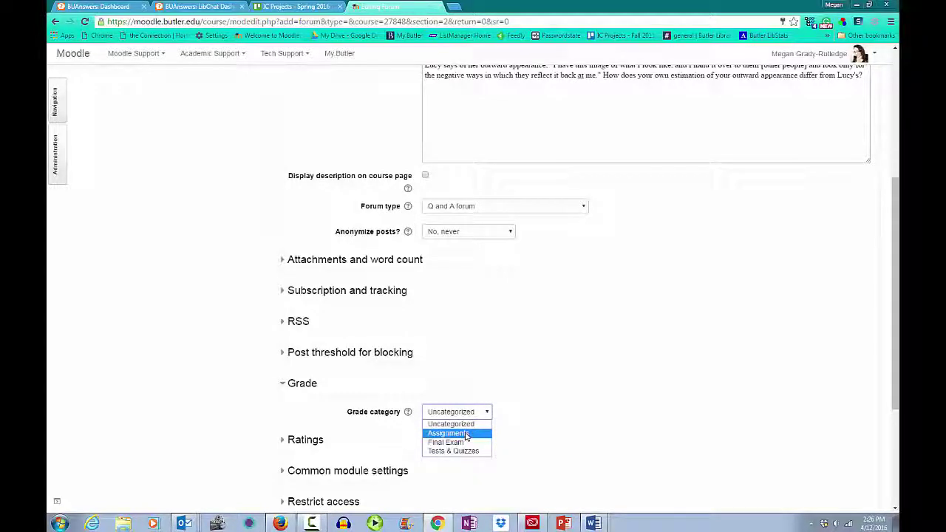
pyautogui.click(466, 434)
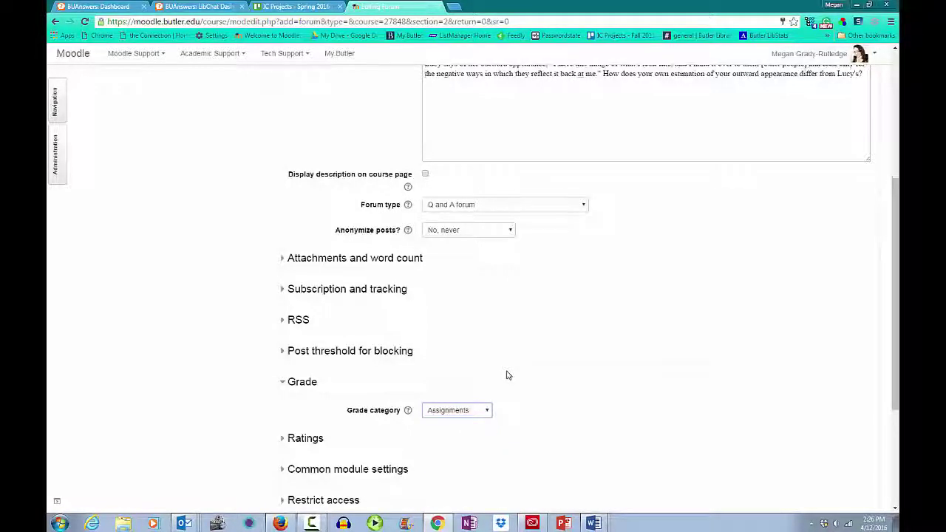
pyautogui.scroll(-3, 348, 355)
# Set rating aggregation to Sum of ratings with maximum points 10.
pyautogui.click(288, 288)
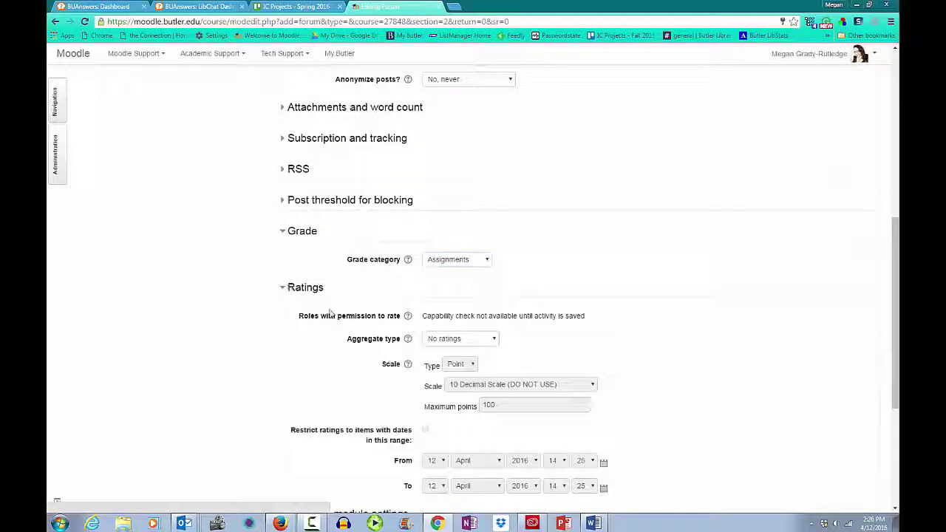
pyautogui.click(495, 341)
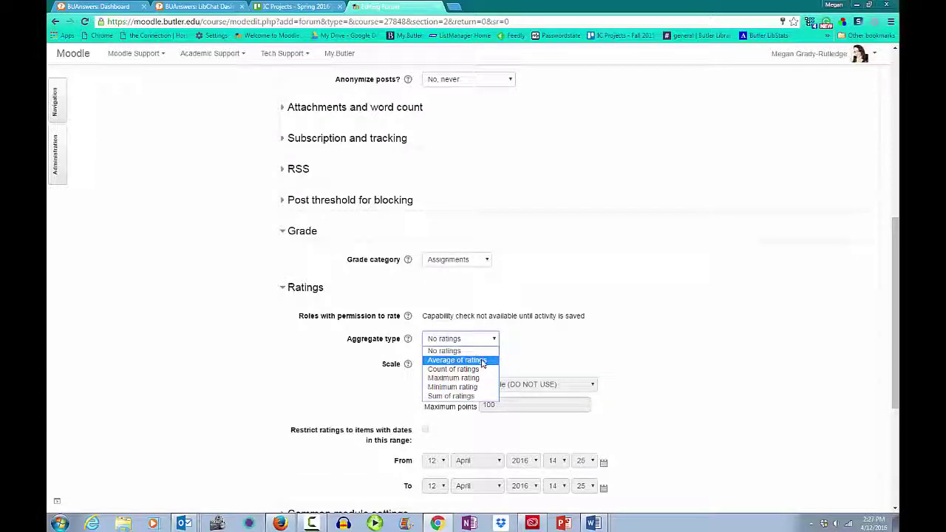
pyautogui.click(474, 397)
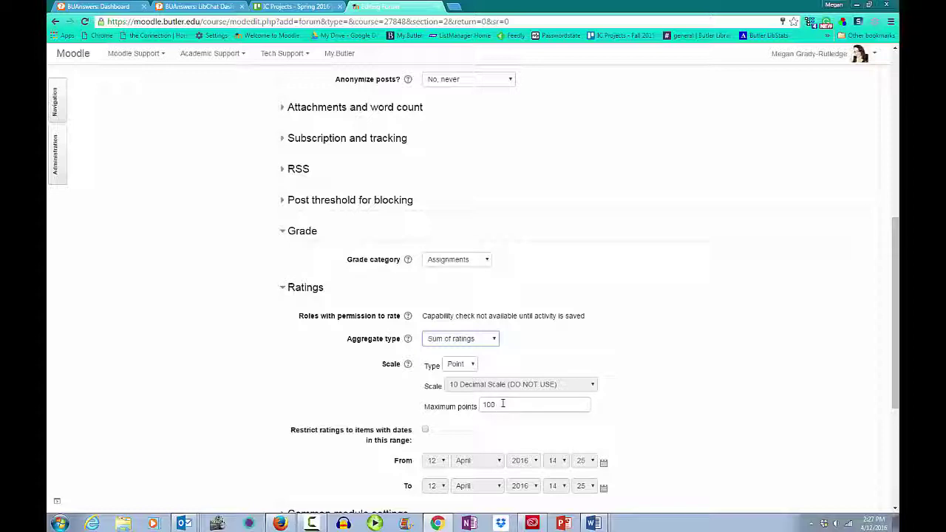
pyautogui.click(503, 404)
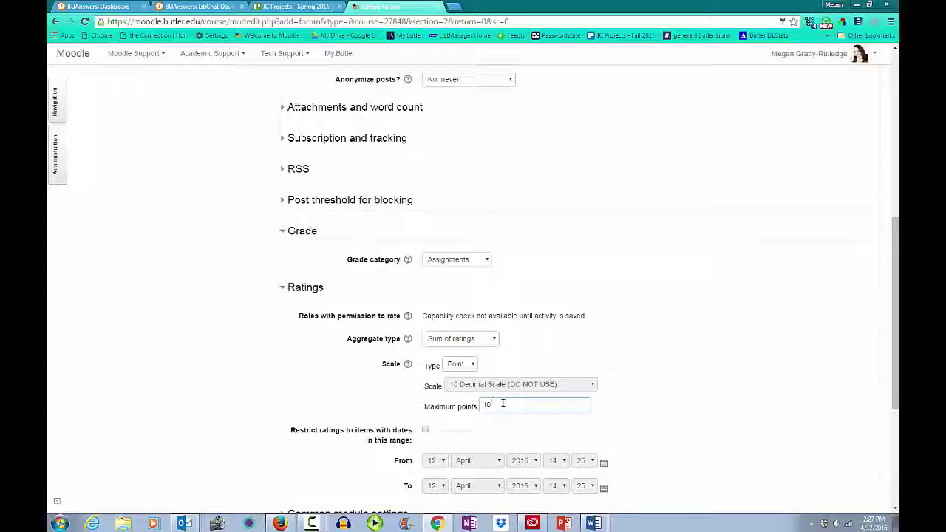
pyautogui.scroll(-1, 503, 404)
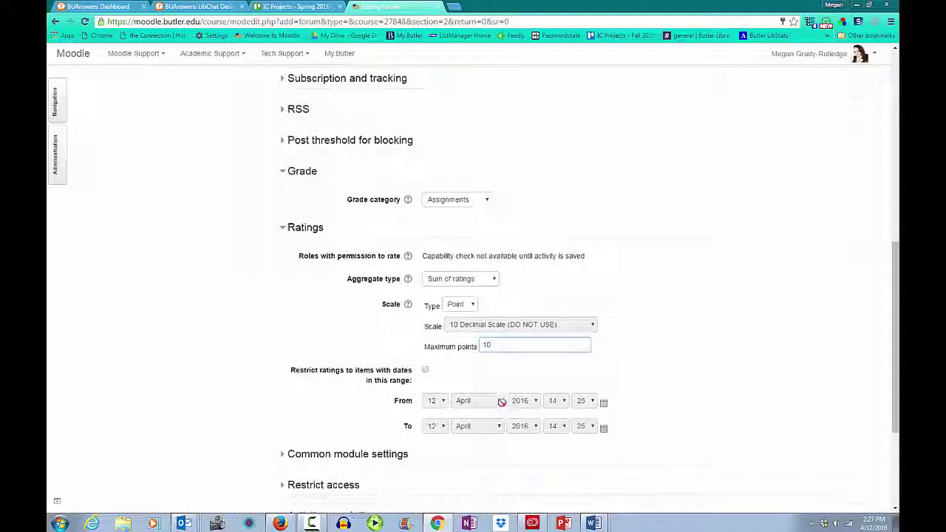
pyautogui.scroll(-4, 584, 338)
# Review the forum's Activity completion settings before saving.
pyautogui.click(338, 346)
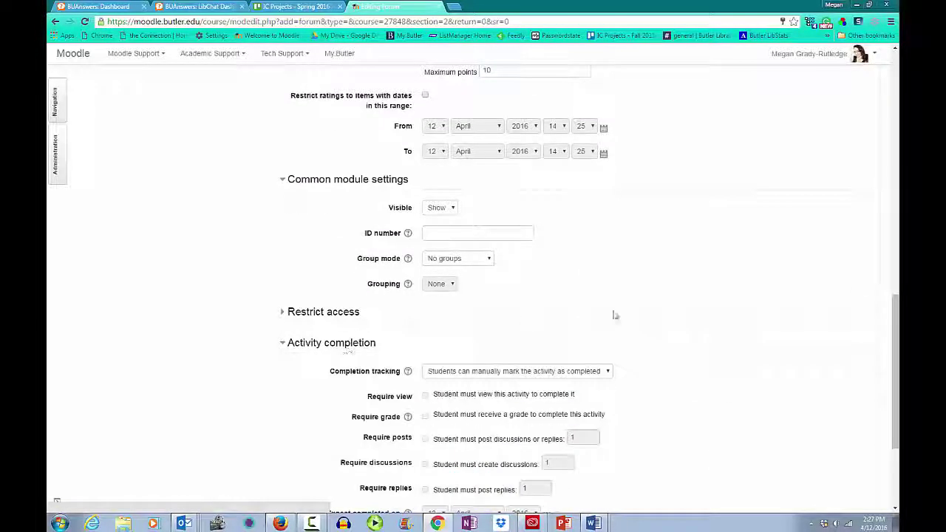
pyautogui.scroll(-2, 644, 321)
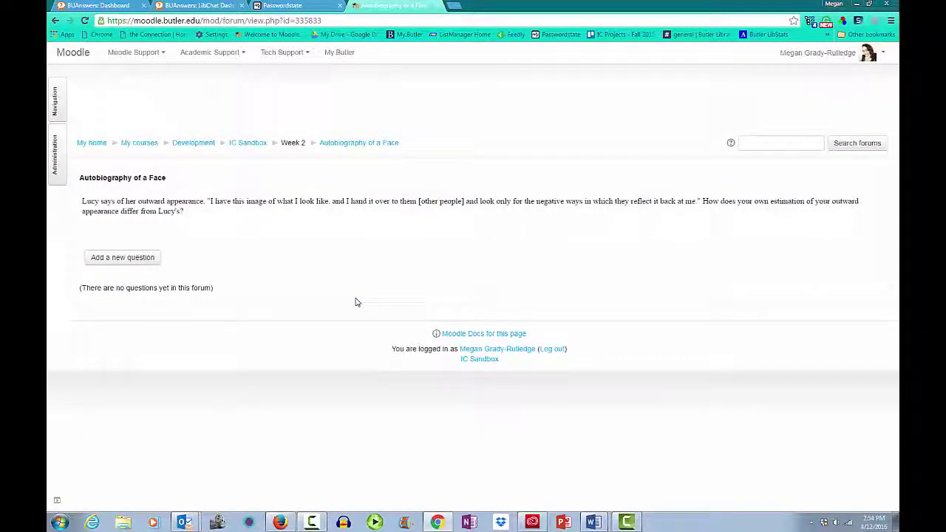
# Post the question 'Let's get this discussion started!' with message 'Who wants to go first?'.
pyautogui.click(116, 260)
pyautogui.click(333, 372)
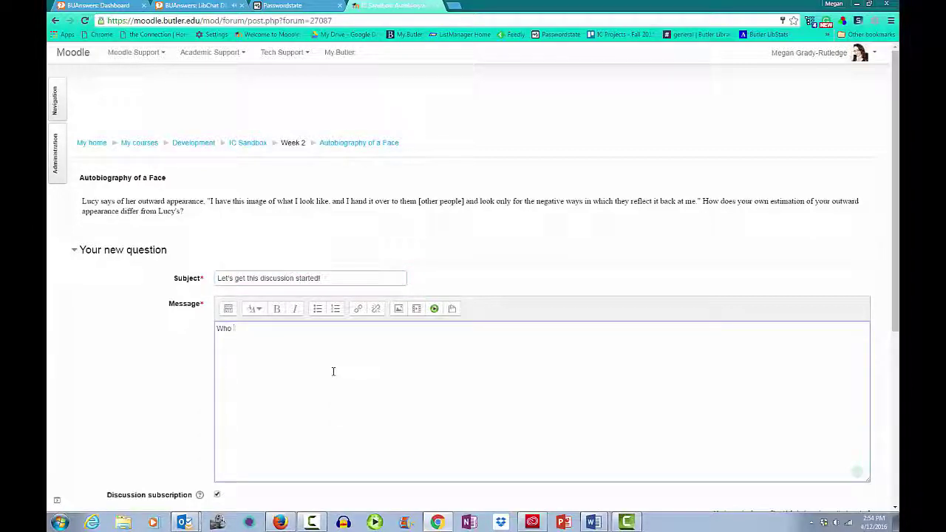
pyautogui.write('will')
pyautogui.write(' to')
pyautogui.scroll(-3, 333, 372)
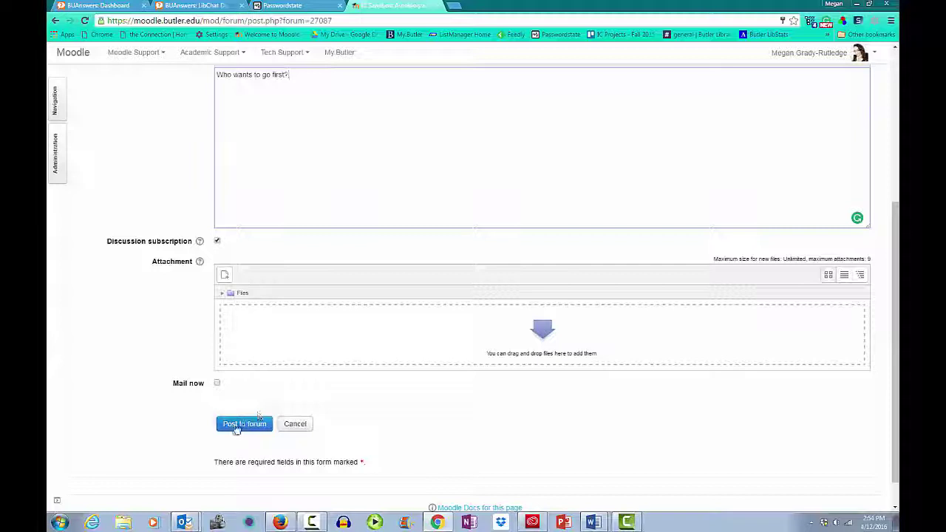
pyautogui.click(237, 429)
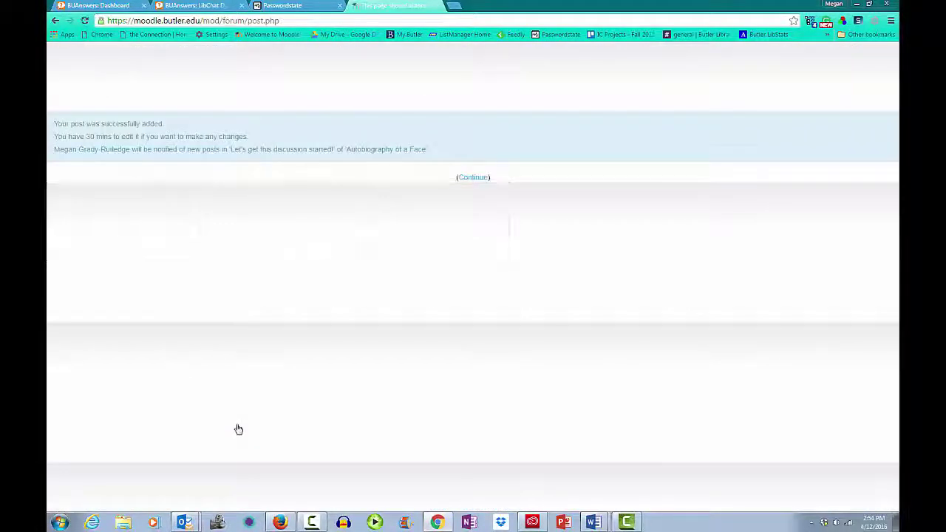
# Reopen the discussion and rate Student 10's reply 8.
pyautogui.click(473, 178)
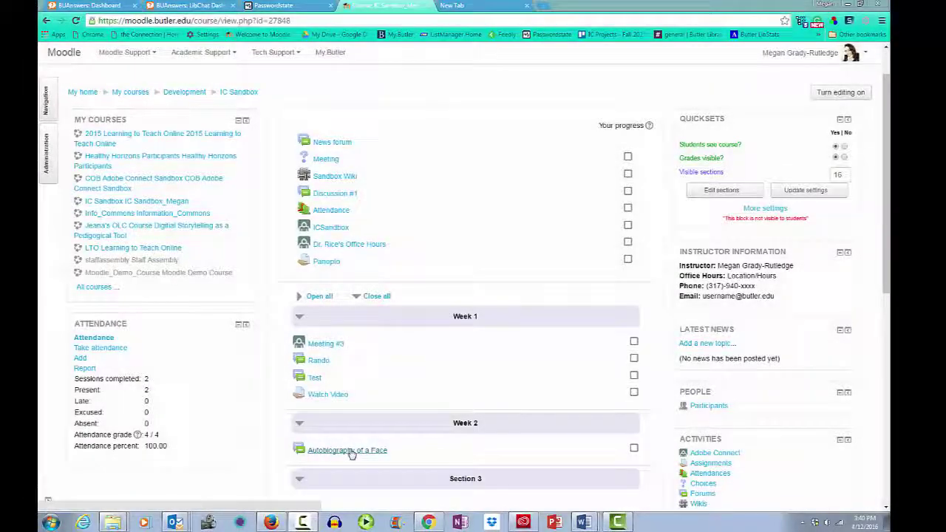
pyautogui.click(349, 451)
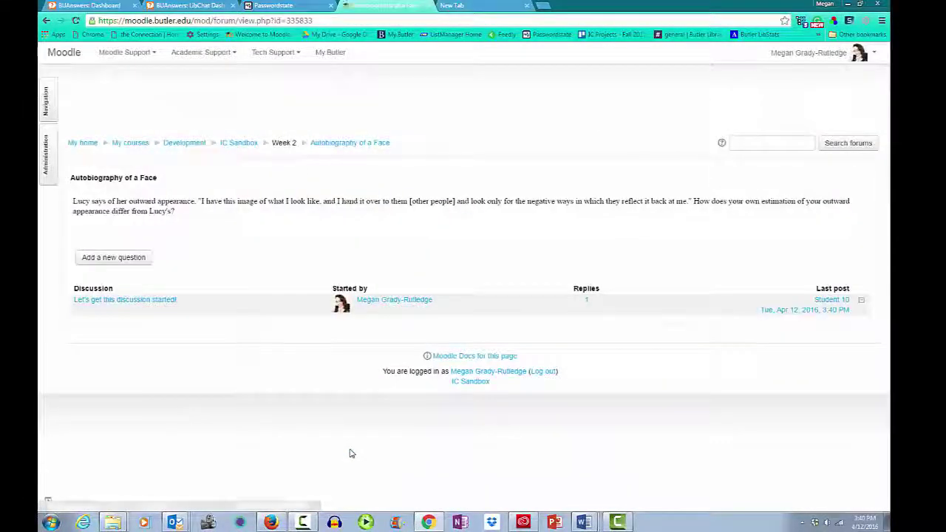
pyautogui.click(588, 302)
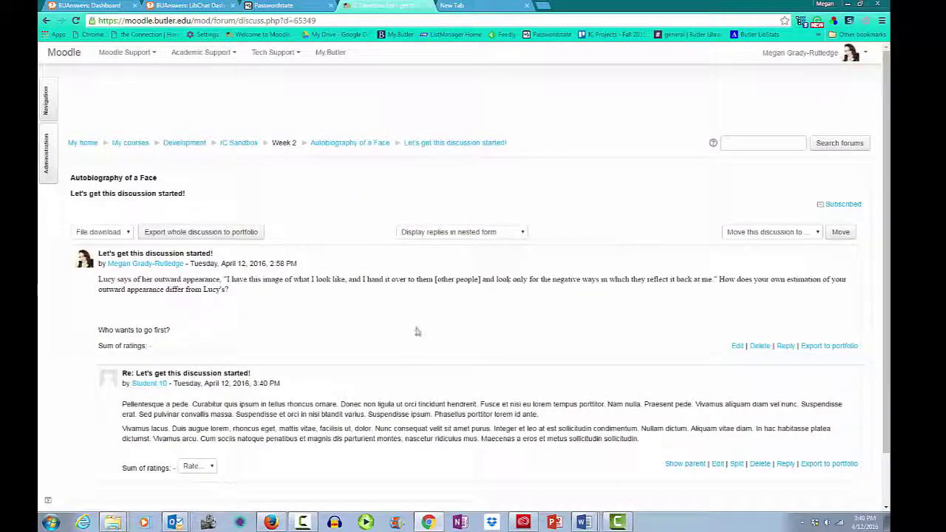
pyautogui.scroll(-2, 304, 452)
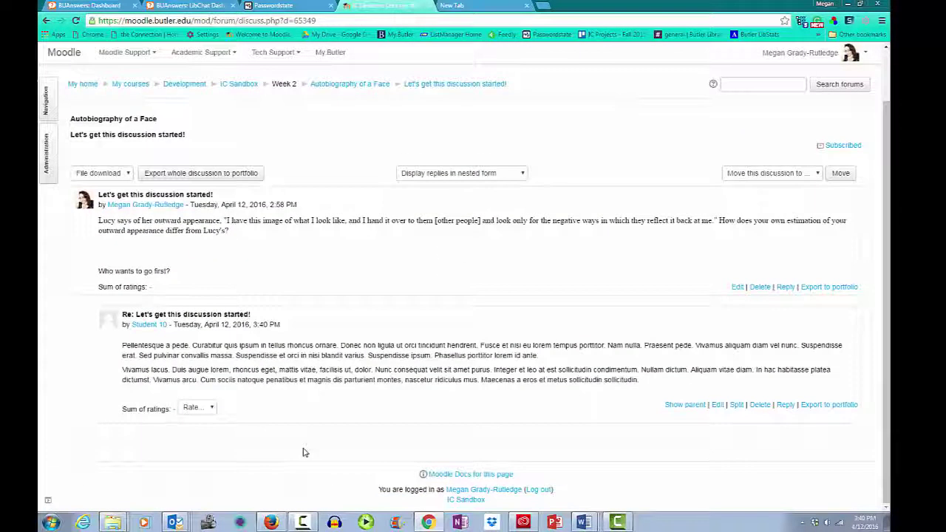
pyautogui.click(215, 410)
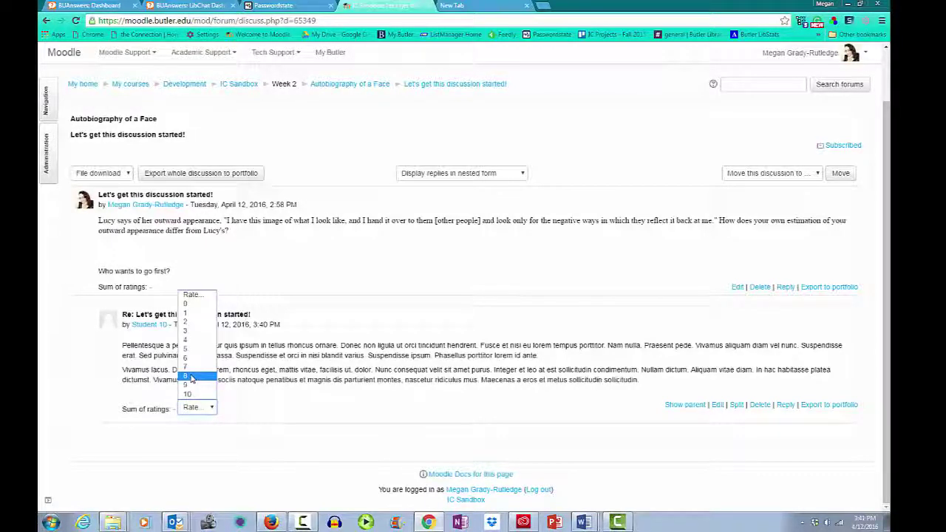
pyautogui.click(191, 377)
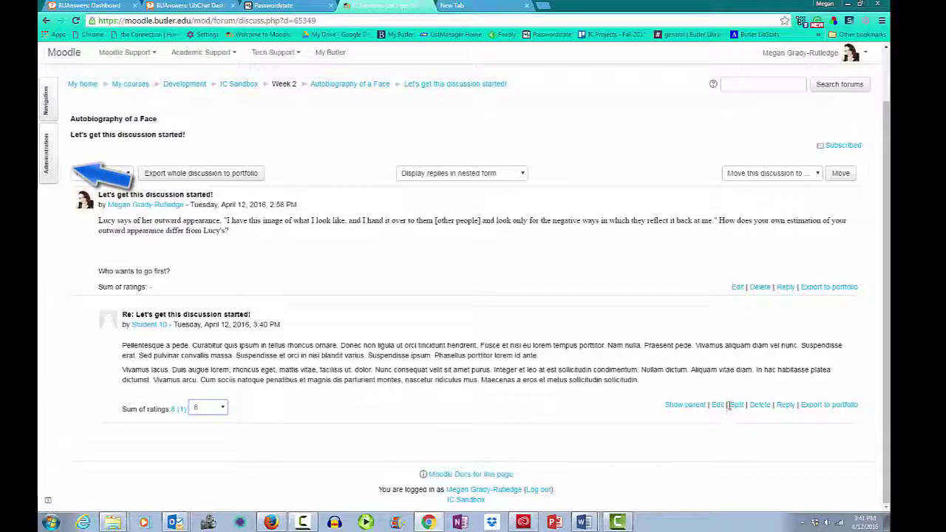
# Open the IC Sandbox grader report showing Student 10's 8.00 for Autobiography of a Face.
pyautogui.scroll(1, 636, 307)
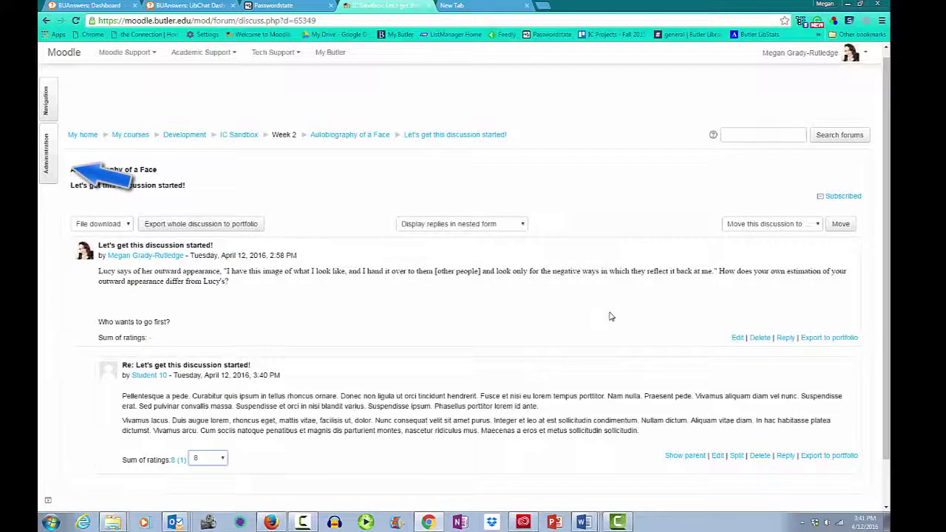
pyautogui.scroll(-1, 458, 207)
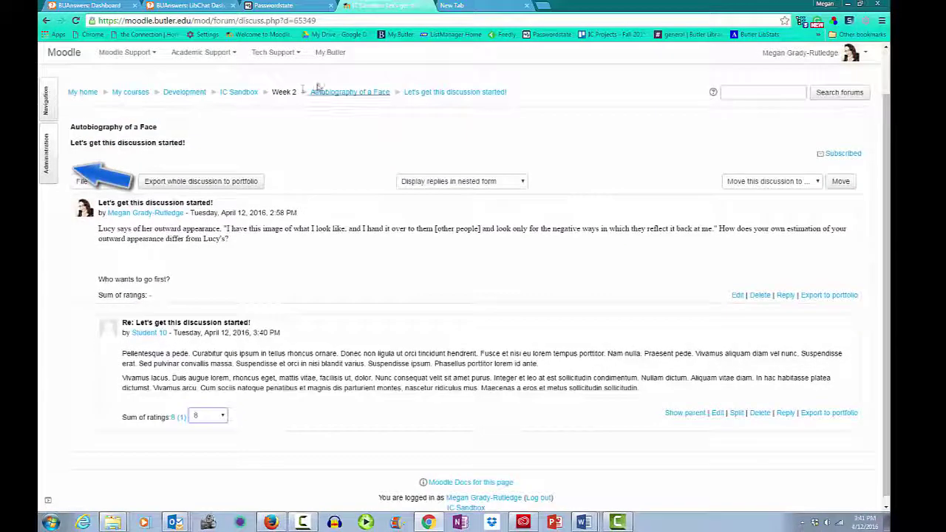
pyautogui.click(239, 93)
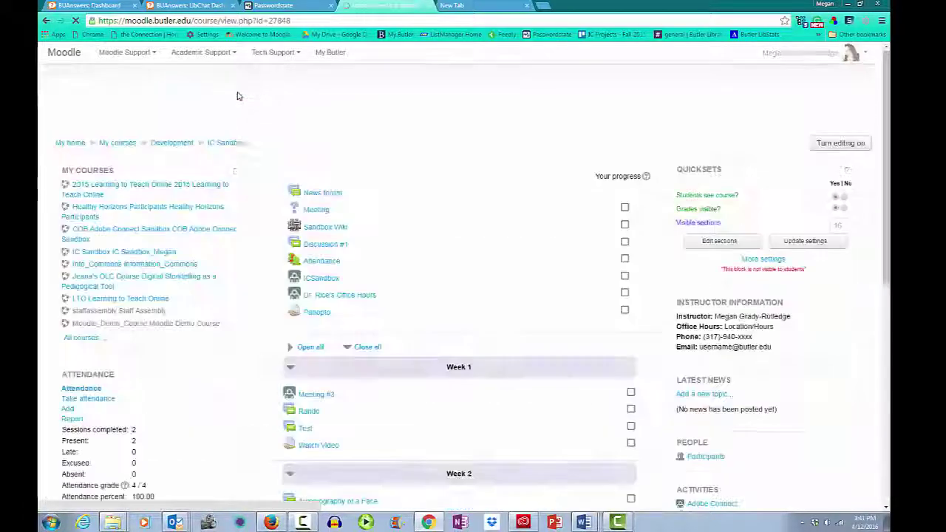
pyautogui.click(46, 155)
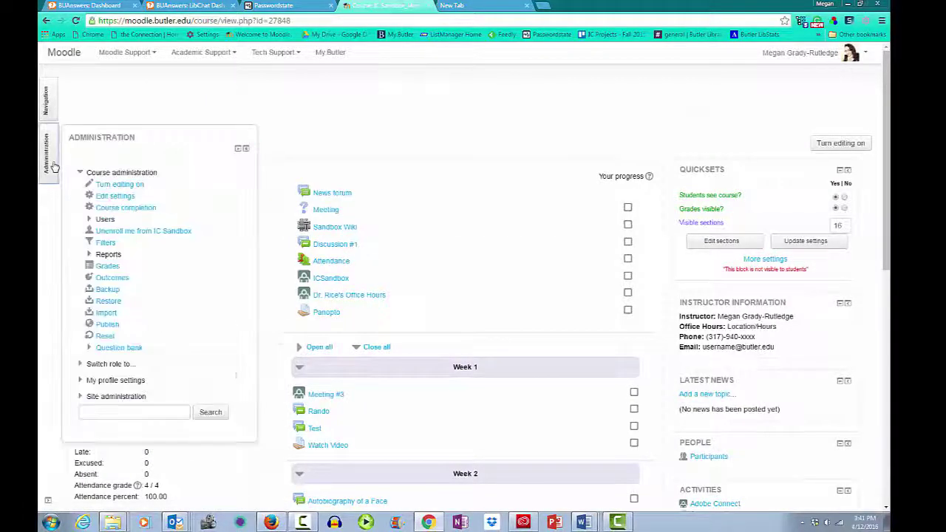
pyautogui.click(106, 266)
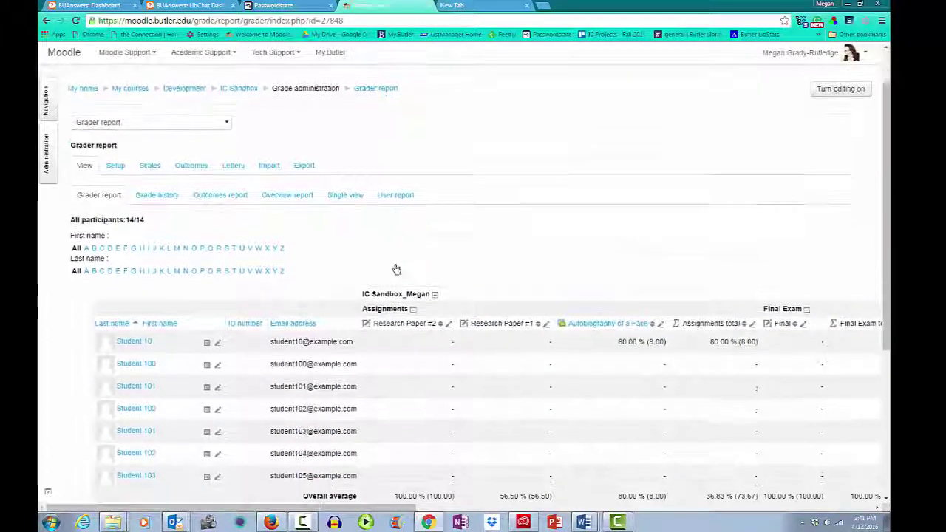
pyautogui.scroll(-2, 396, 269)
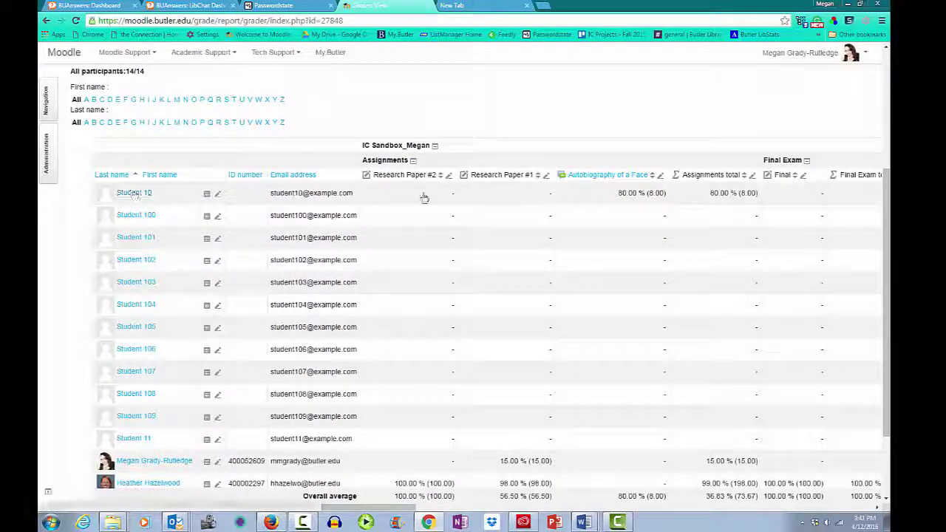